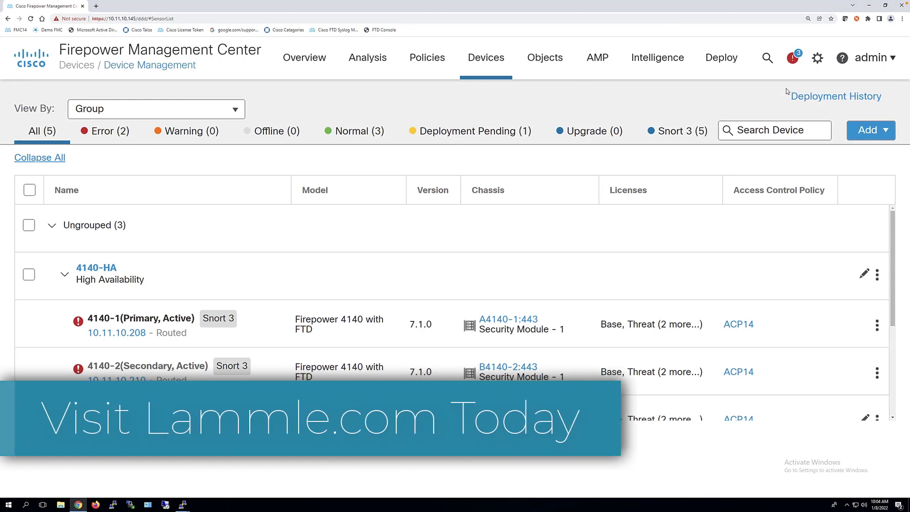
# Add a new health policy 'Pod14-Health' copied from the Default Health Policy and save it.
pyautogui.click(817, 58)
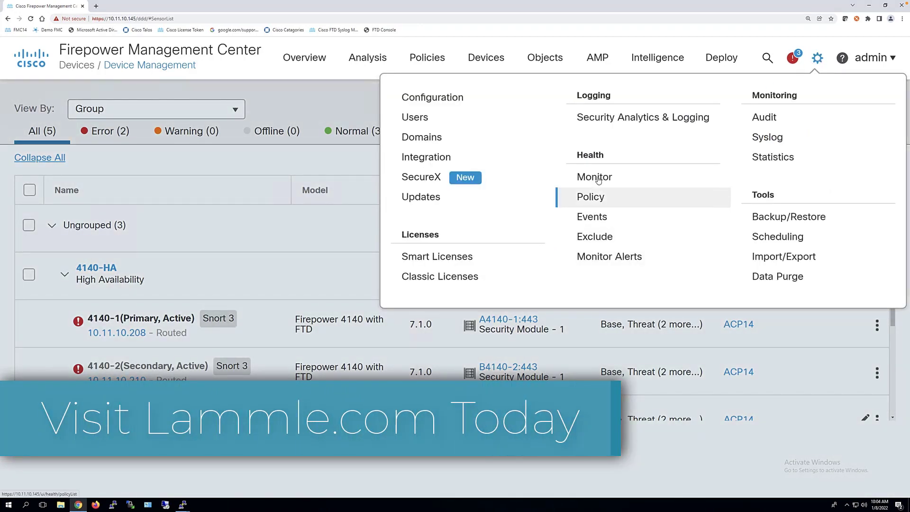
pyautogui.click(590, 196)
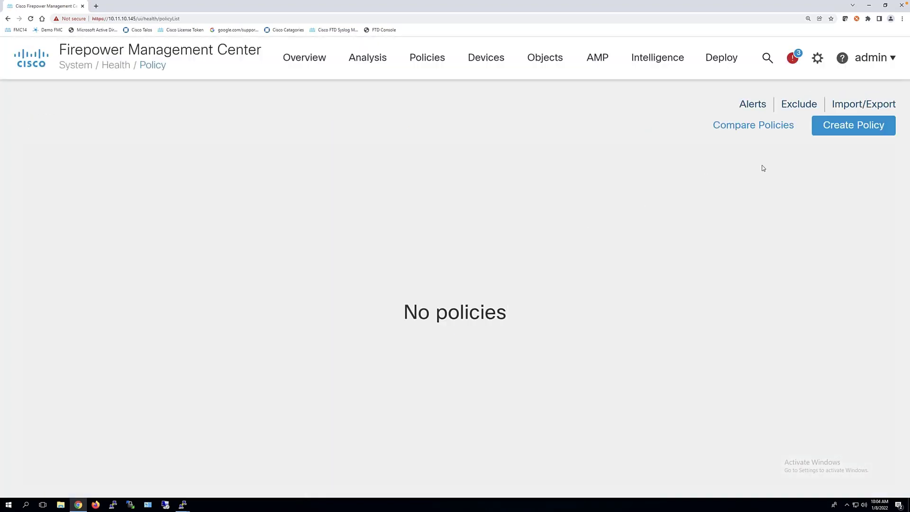
pyautogui.click(836, 128)
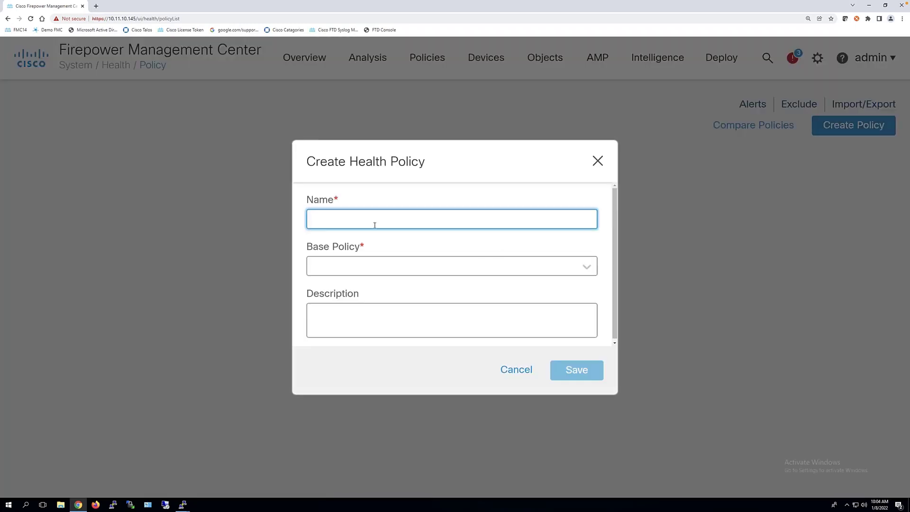
pyautogui.write('Pod14-Health')
pyautogui.click(375, 264)
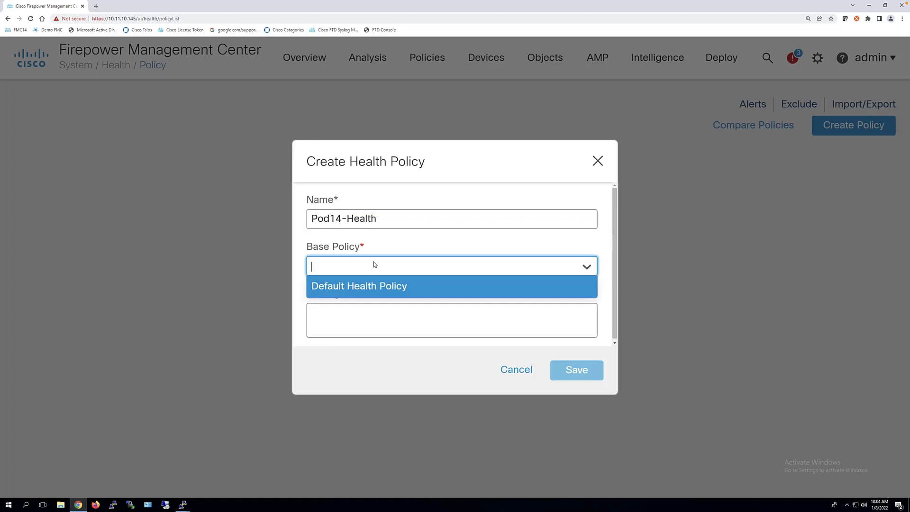
pyautogui.click(370, 287)
pyautogui.click(576, 369)
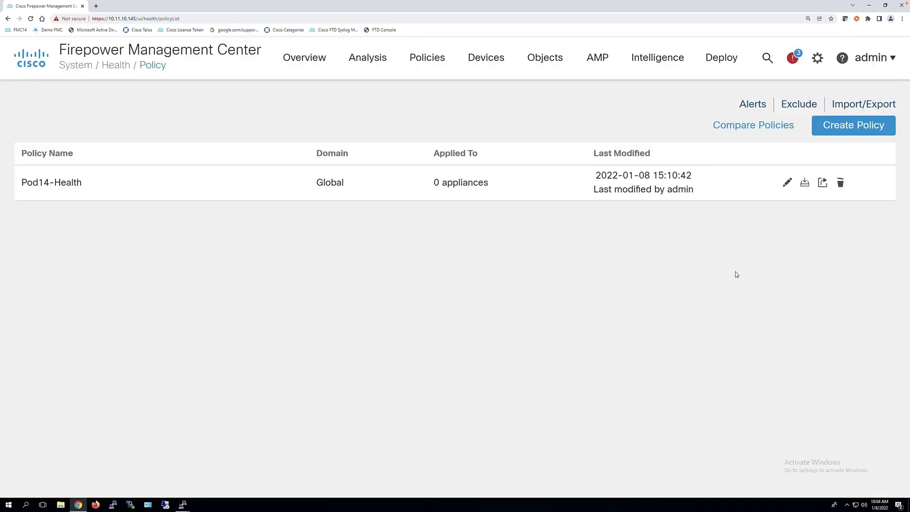
# Edit Pod14-Health, and in a second tab show device 4140-1 in the Health Monitor.
pyautogui.click(787, 184)
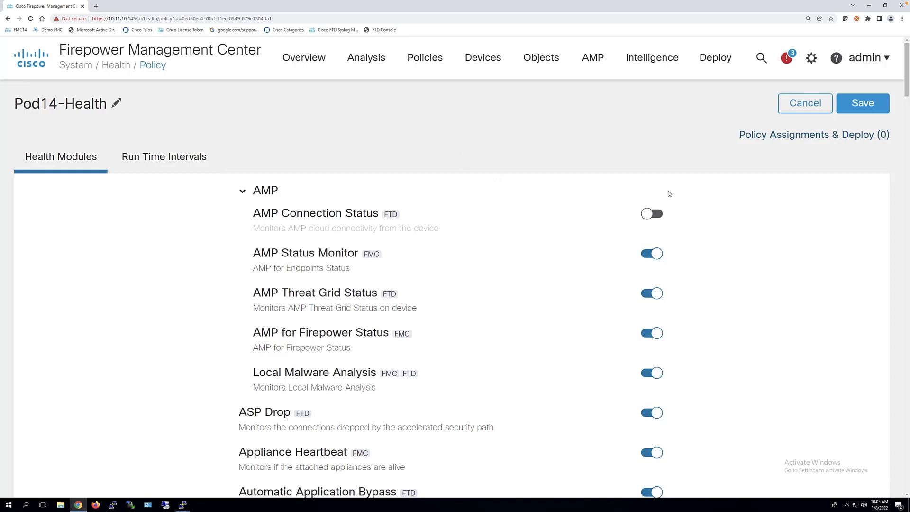
pyautogui.scroll(-8, 706, 254)
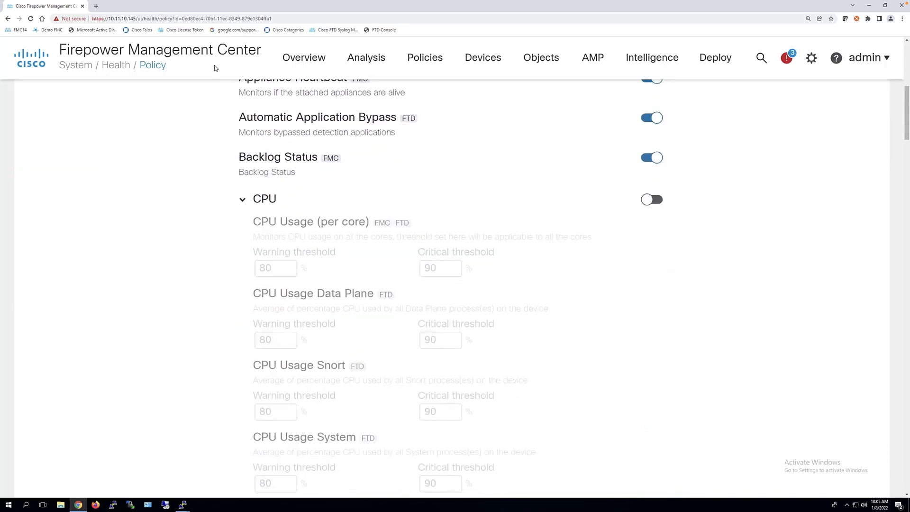
pyautogui.click(811, 58)
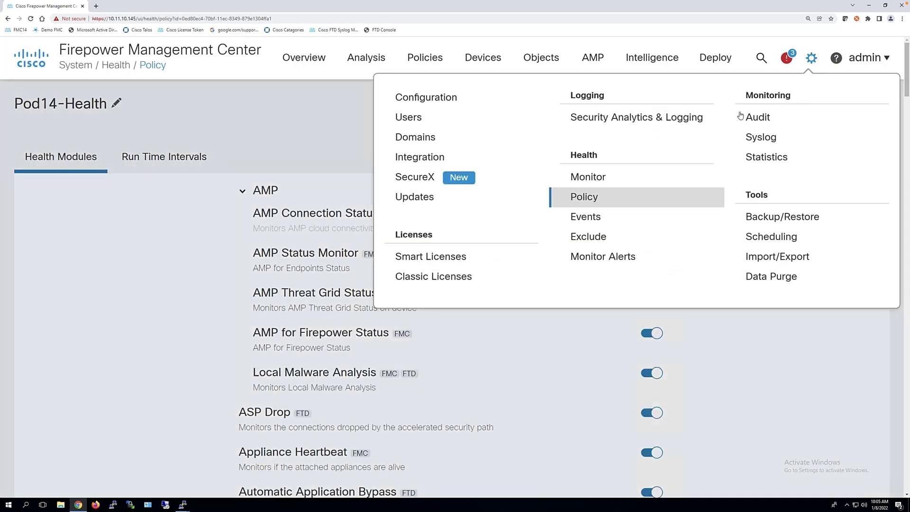
pyautogui.rightClick(587, 176)
pyautogui.click(614, 177)
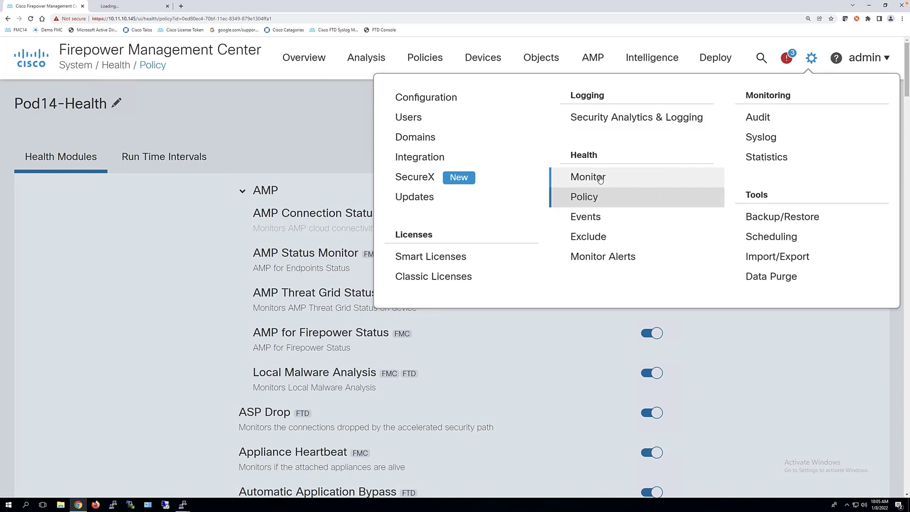
pyautogui.click(260, 129)
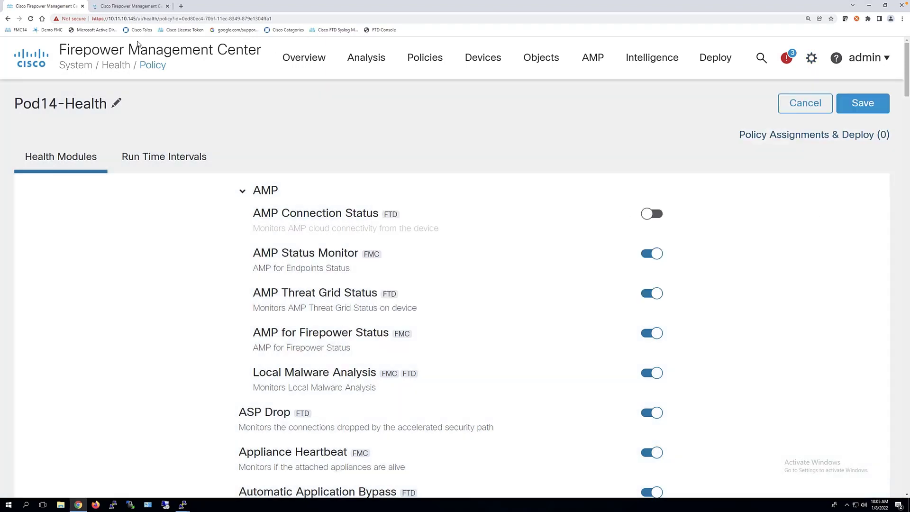
pyautogui.click(151, 6)
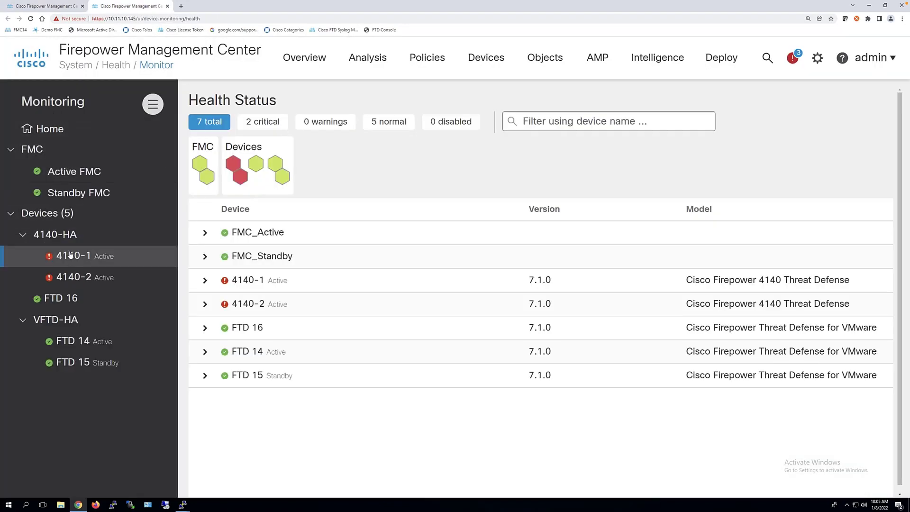
pyautogui.click(70, 255)
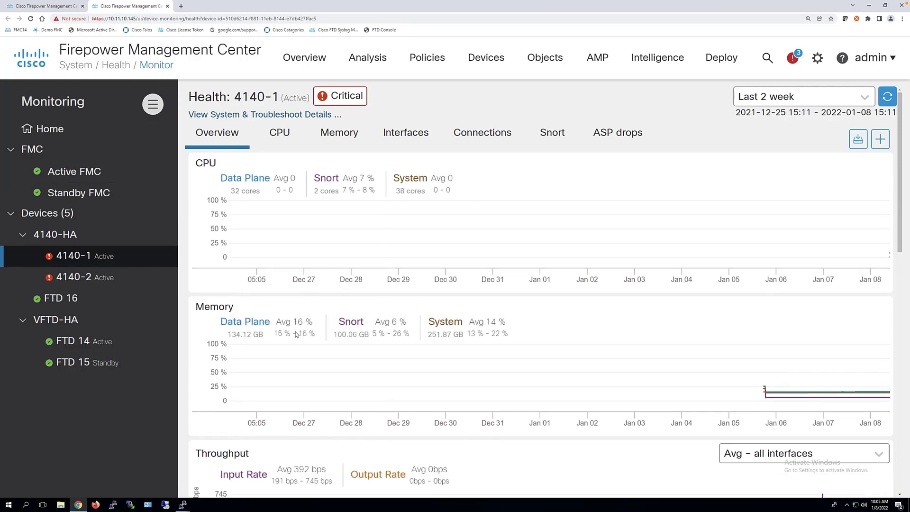
# Switch on the CPU and FTD HA module toggles, then save Pod14-Health.
pyautogui.click(66, 8)
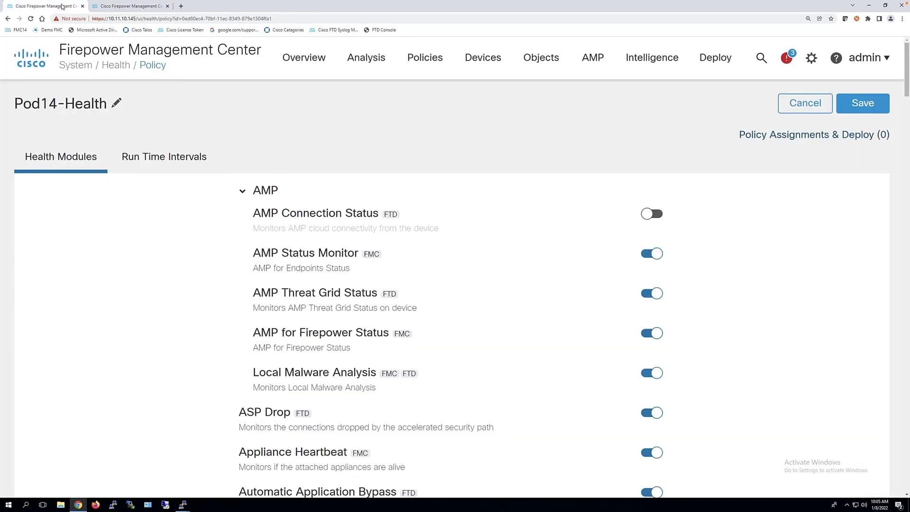
pyautogui.scroll(-8, 522, 445)
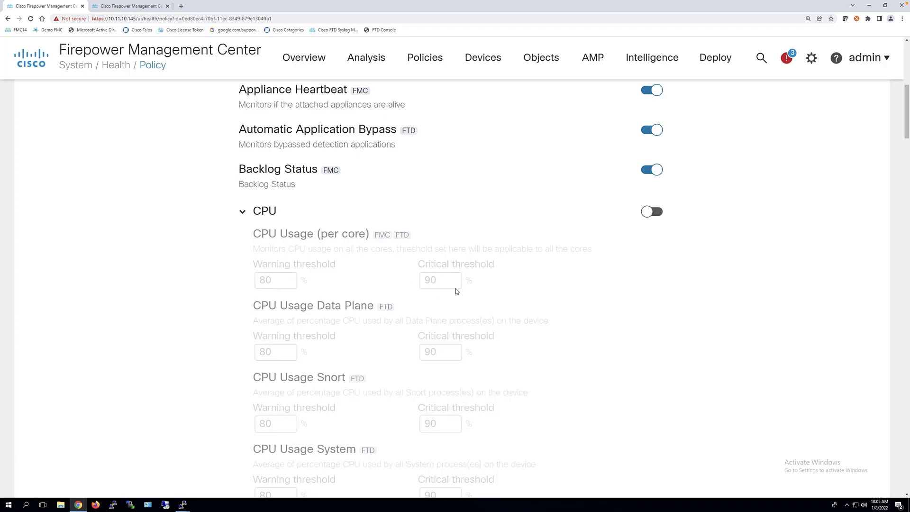
pyautogui.click(656, 213)
pyautogui.scroll(-10, 553, 171)
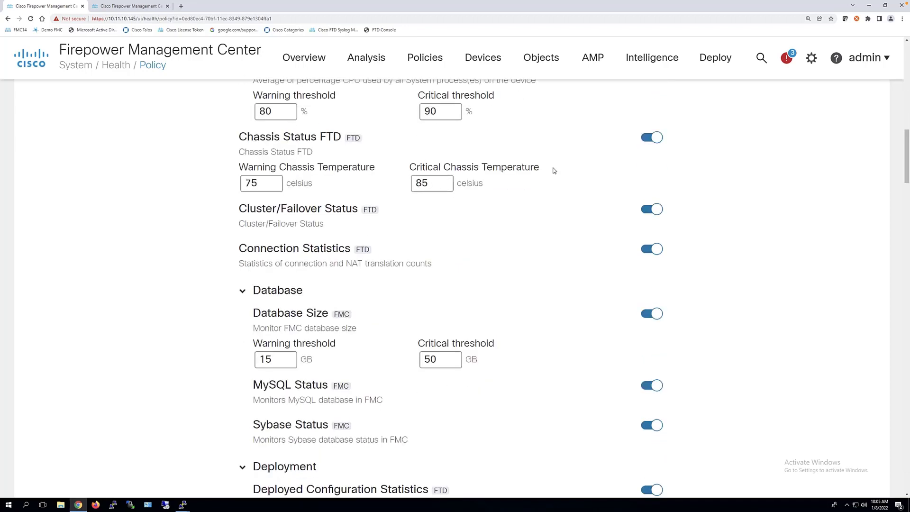
pyautogui.scroll(-2, 558, 316)
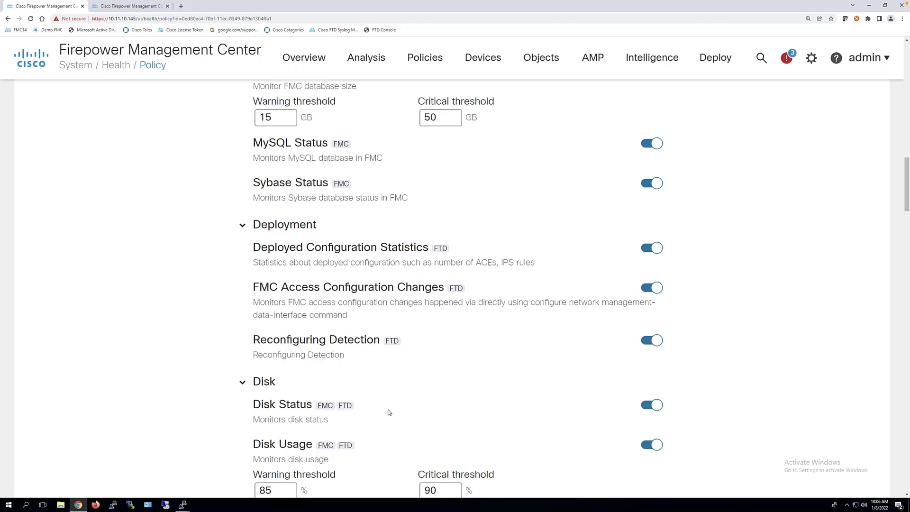
pyautogui.scroll(-5, 395, 410)
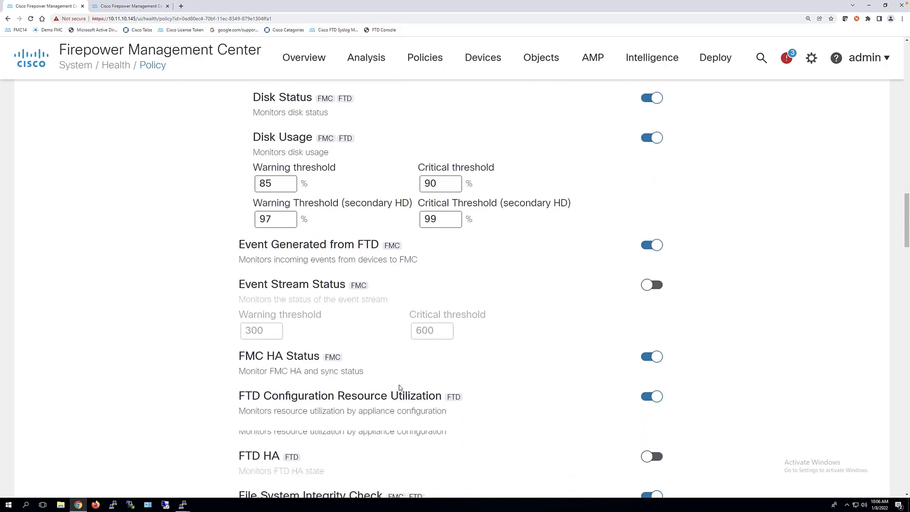
pyautogui.scroll(-6, 415, 419)
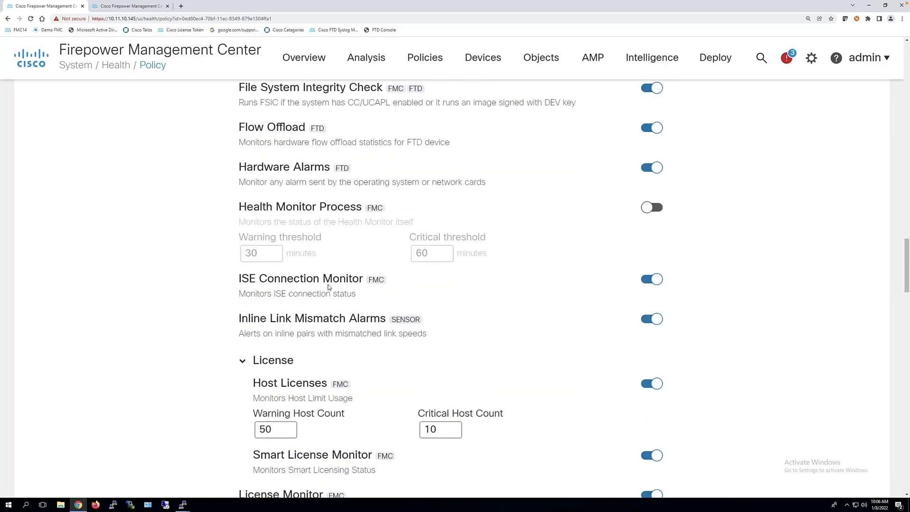
pyautogui.scroll(4, 269, 165)
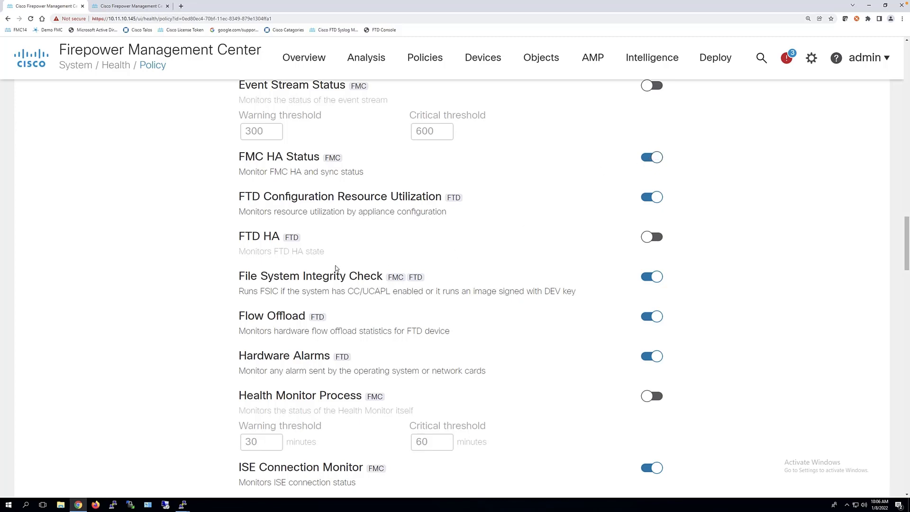
pyautogui.click(657, 242)
pyautogui.scroll(2, 768, 199)
pyautogui.scroll(15, 768, 199)
pyautogui.click(850, 108)
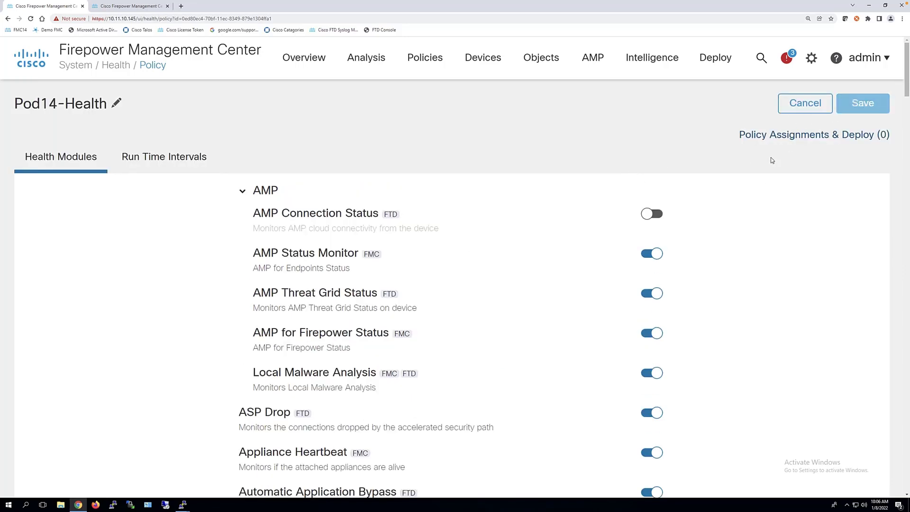
# Assign Pod14-Health to 4140-HA, FMC, FTD 16 and VFTD-HA and apply it.
pyautogui.click(801, 137)
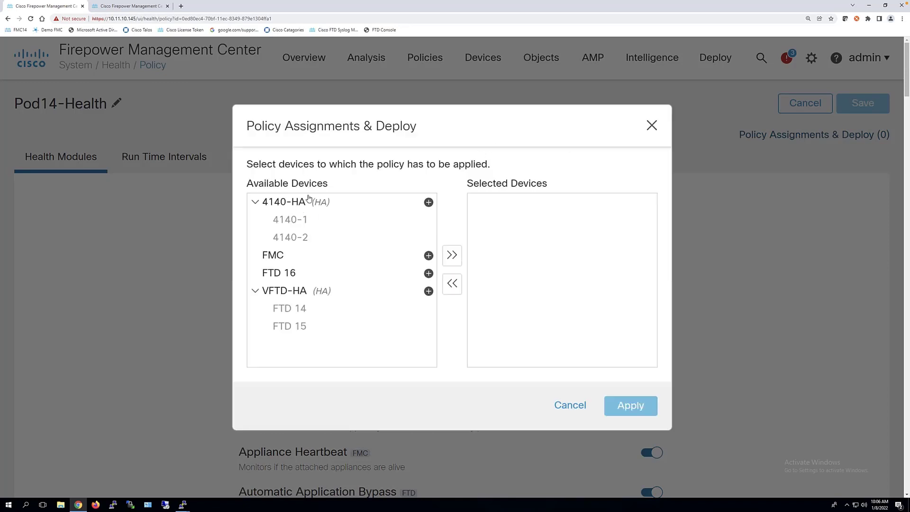
pyautogui.click(302, 203)
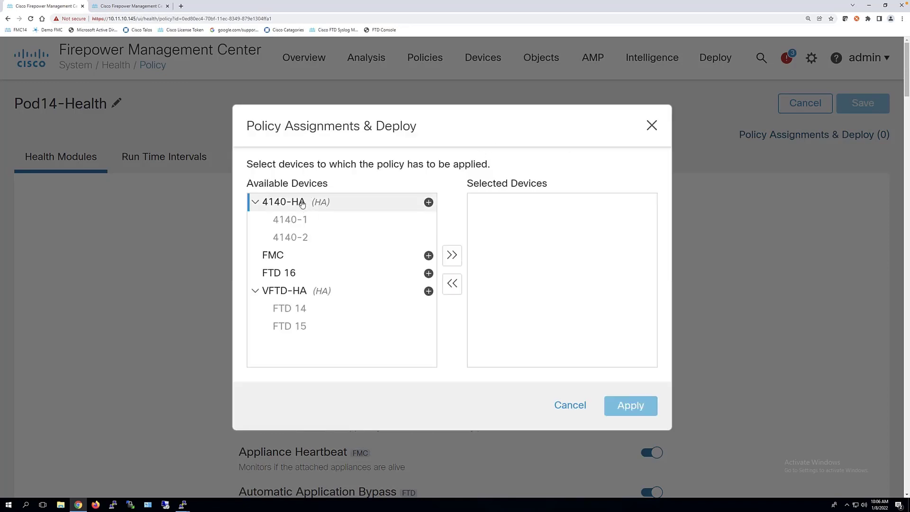
pyautogui.click(429, 202)
pyautogui.click(429, 203)
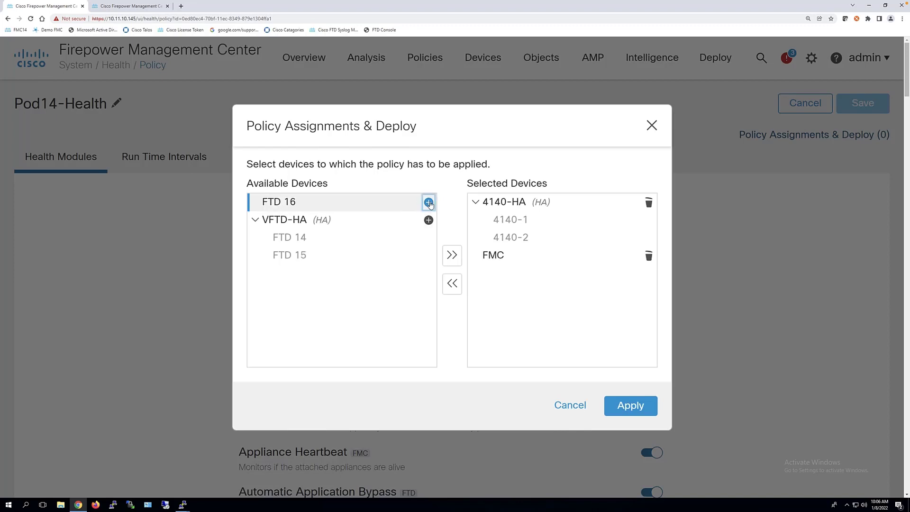
pyautogui.click(429, 203)
pyautogui.click(429, 202)
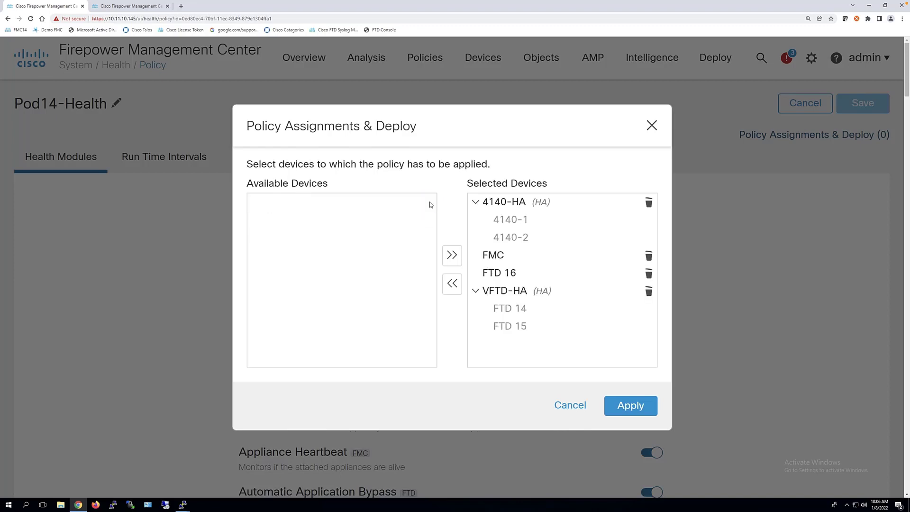
pyautogui.click(622, 414)
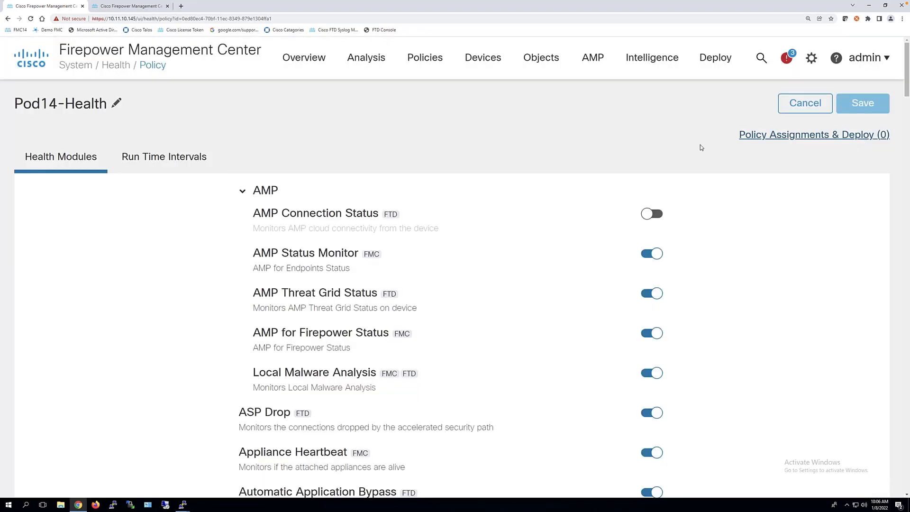
# Check the policy's deployment tasks in the Notifications panel.
pyautogui.click(787, 58)
pyautogui.click(617, 97)
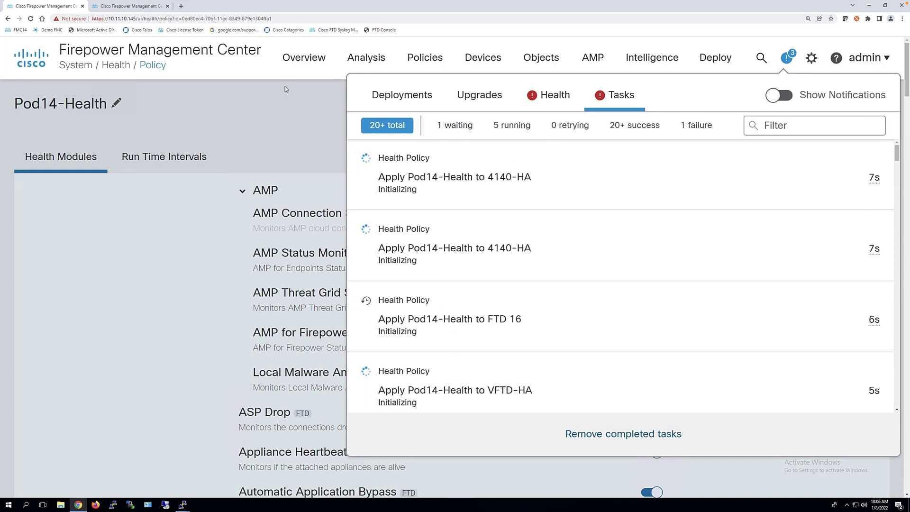
pyautogui.click(436, 65)
# Go to Device Management and show the more-actions menu for FTD 16.
pyautogui.moveTo(483, 62)
pyautogui.click(486, 98)
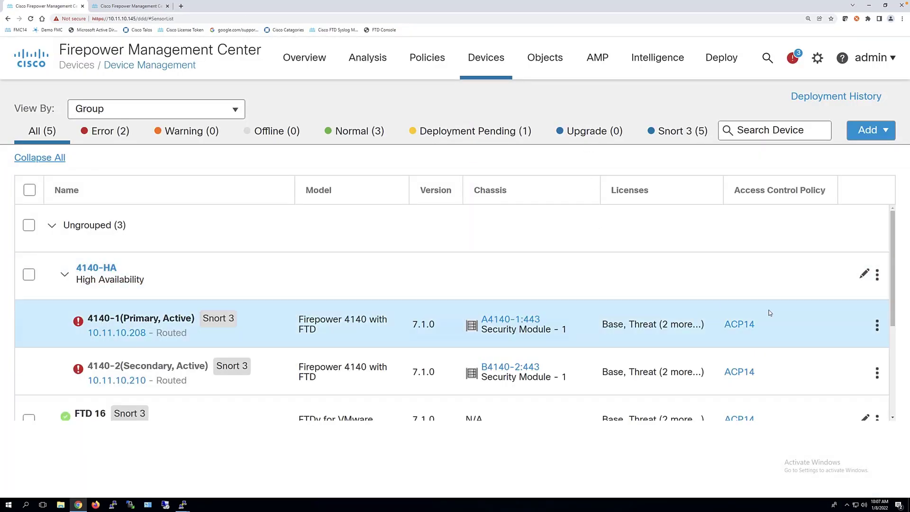
pyautogui.scroll(-3, 834, 315)
pyautogui.click(877, 254)
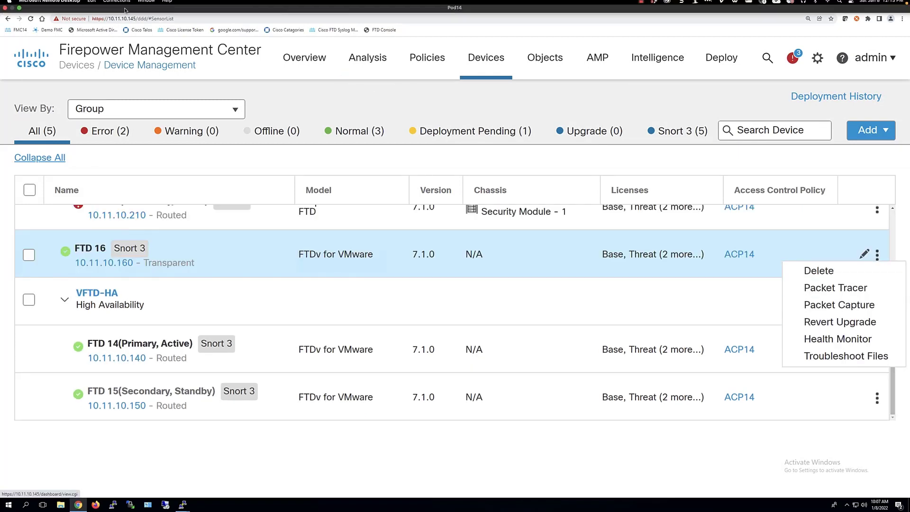
# Display 4140-1's system and troubleshooting details and open Advanced Troubleshooting.
pyautogui.click(139, 8)
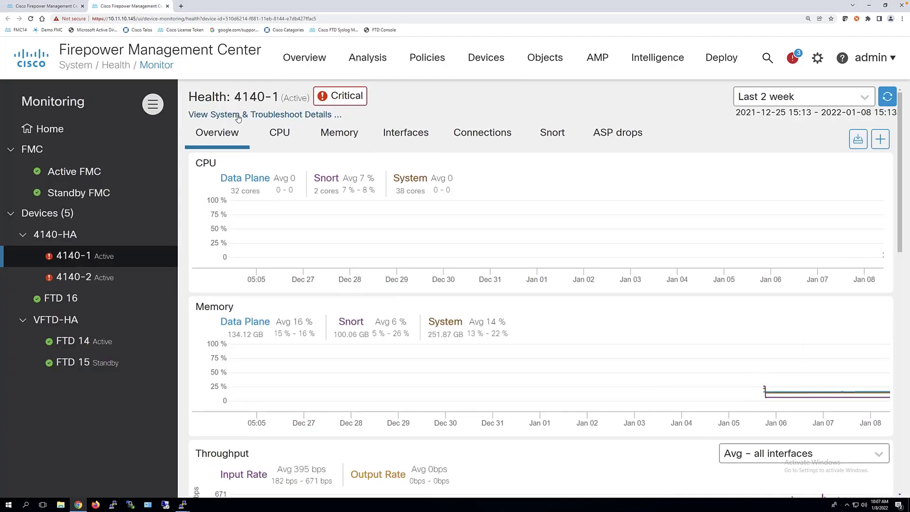
pyautogui.click(273, 115)
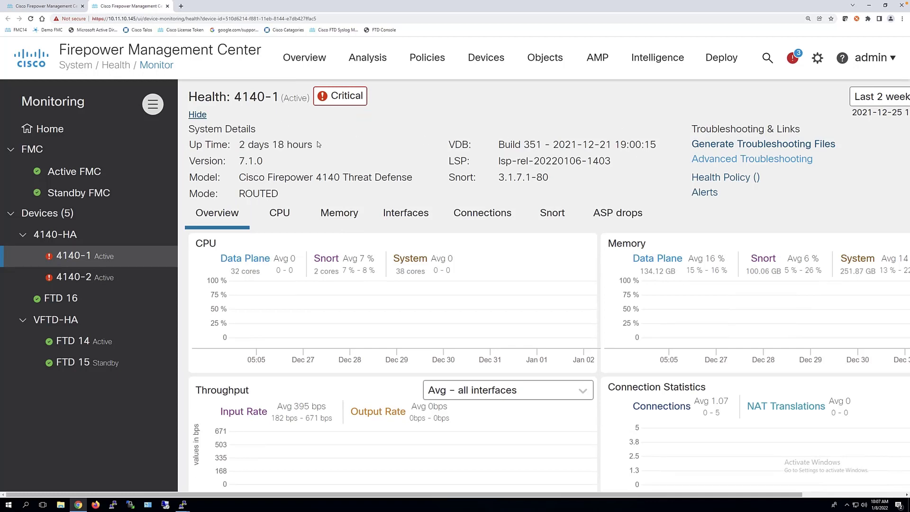
pyautogui.click(739, 159)
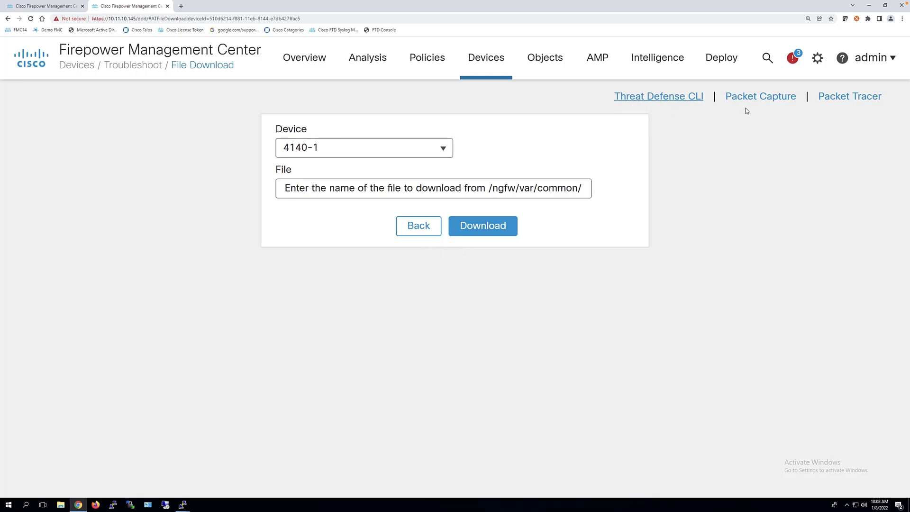
# Leave the File Download page and bring up the Devices menu's Troubleshoot section.
pyautogui.click(761, 97)
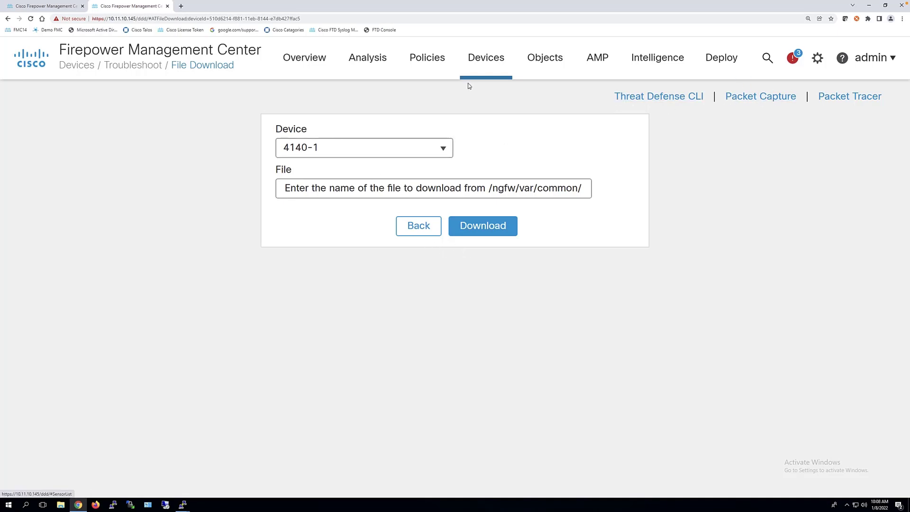
pyautogui.moveTo(486, 59)
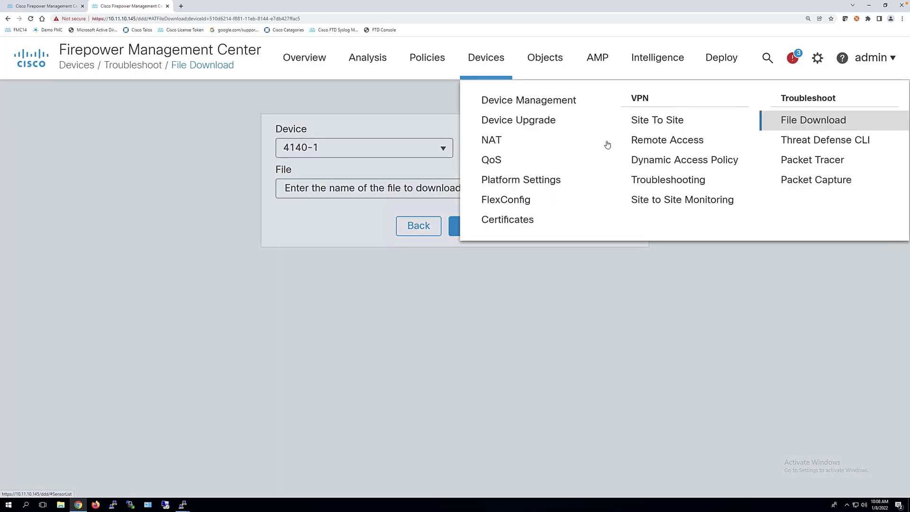
# On the Threat Defense CLI page, execute 'show run all' on FTD 14.
pyautogui.click(807, 141)
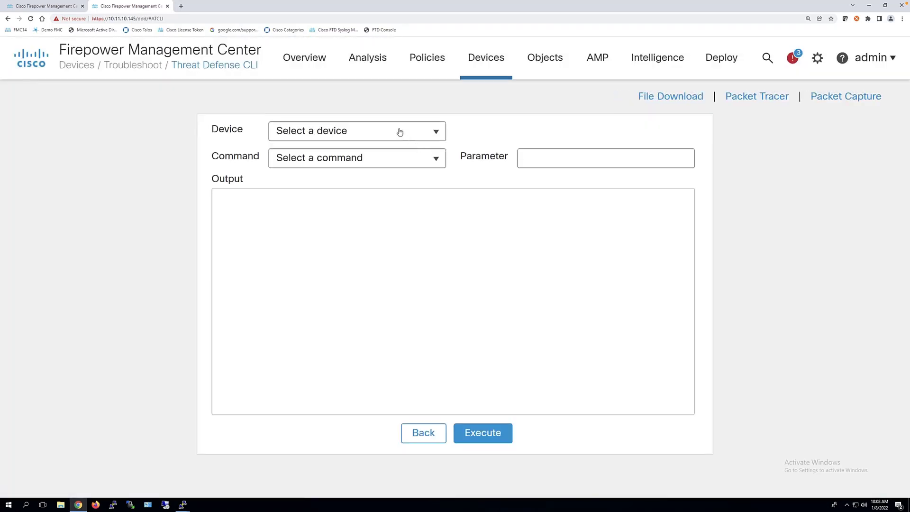
pyautogui.click(398, 130)
pyautogui.click(312, 216)
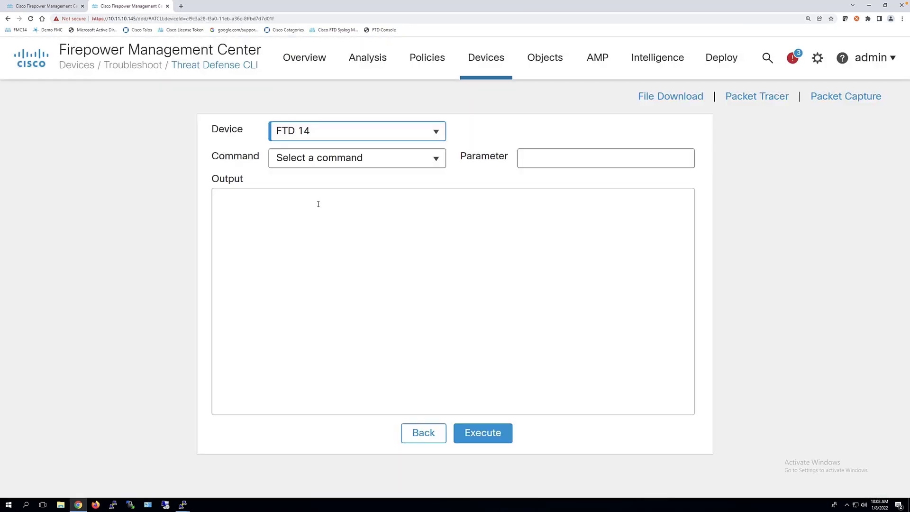
pyautogui.click(362, 158)
pyautogui.click(362, 175)
pyautogui.click(528, 157)
pyautogui.write('run all')
pyautogui.click(493, 434)
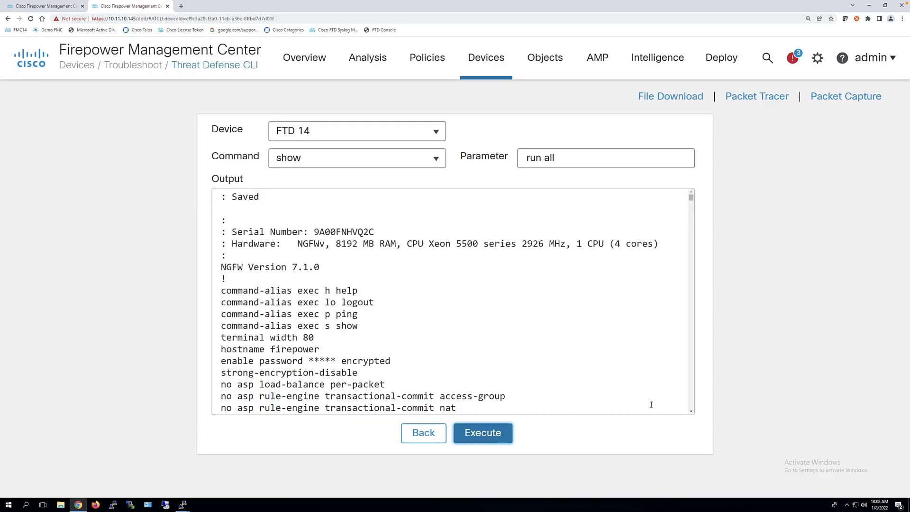
# Select the 'hostname firepower' output line, then change the parameter to 'managers'.
pyautogui.moveTo(691, 204)
pyautogui.mouseDown()
pyautogui.moveTo(690, 419)
pyautogui.moveTo(691, 195)
pyautogui.mouseUp()
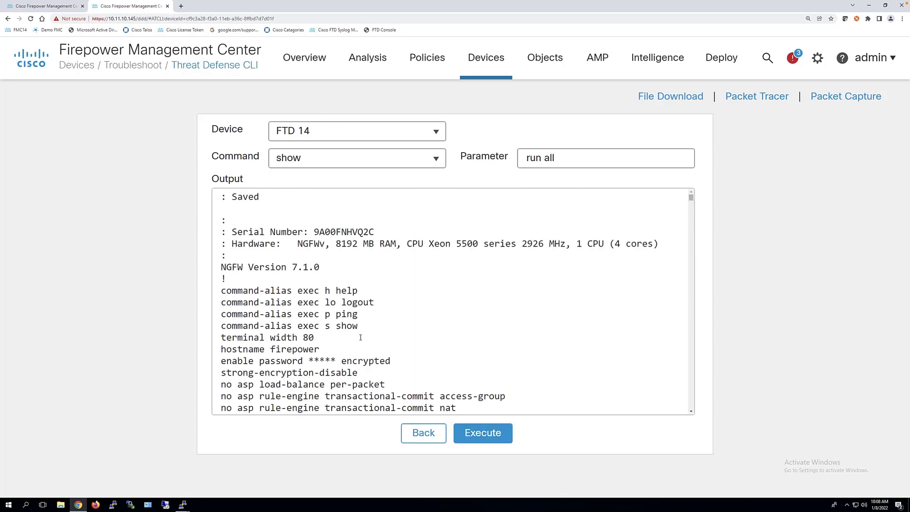
pyautogui.moveTo(222, 351); pyautogui.dragTo(337, 351)
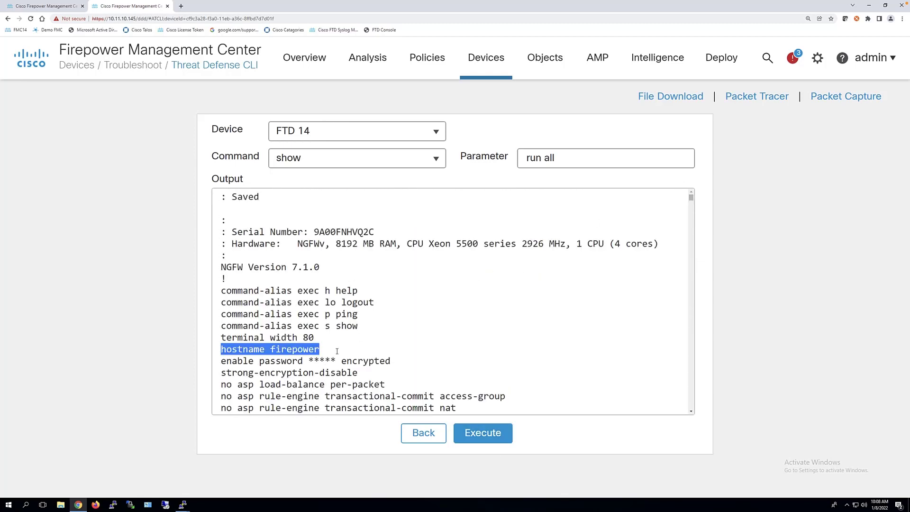
pyautogui.rightClick(313, 351)
pyautogui.click(443, 268)
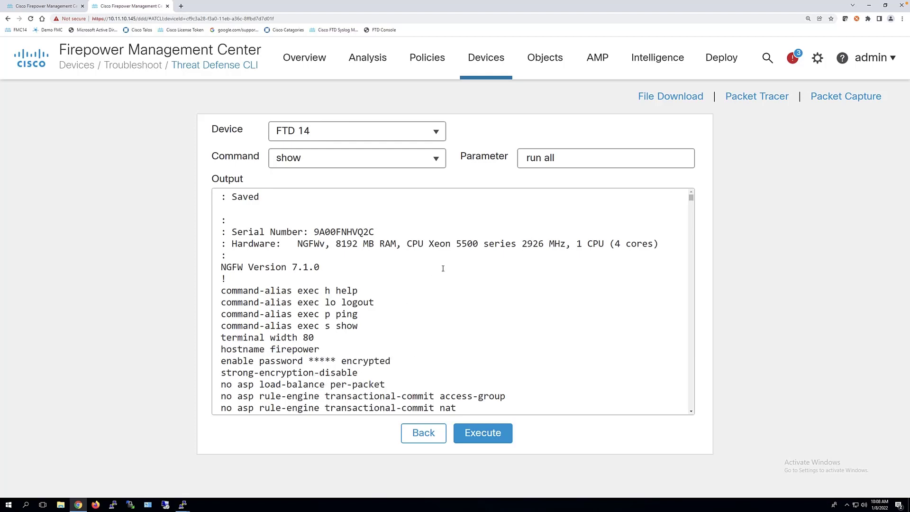
pyautogui.moveTo(562, 159); pyautogui.dragTo(520, 156)
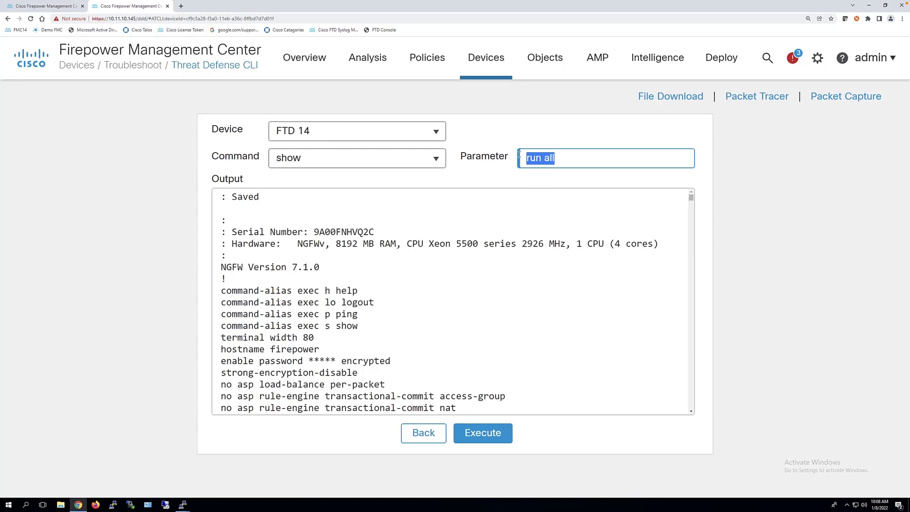
pyautogui.write('ru')
pyautogui.write('managers')
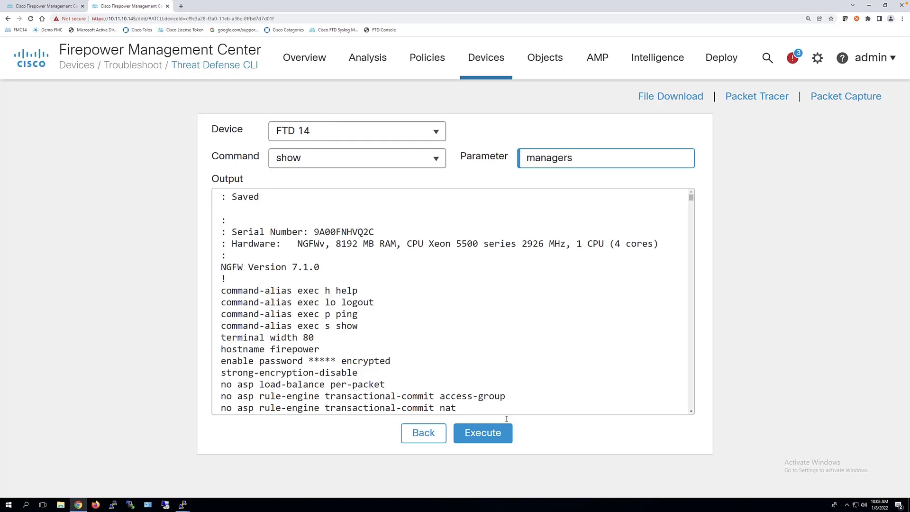
# Execute 'show managers' and 'show network' on FTD 14, dismissing both error dialogs.
pyautogui.click(492, 435)
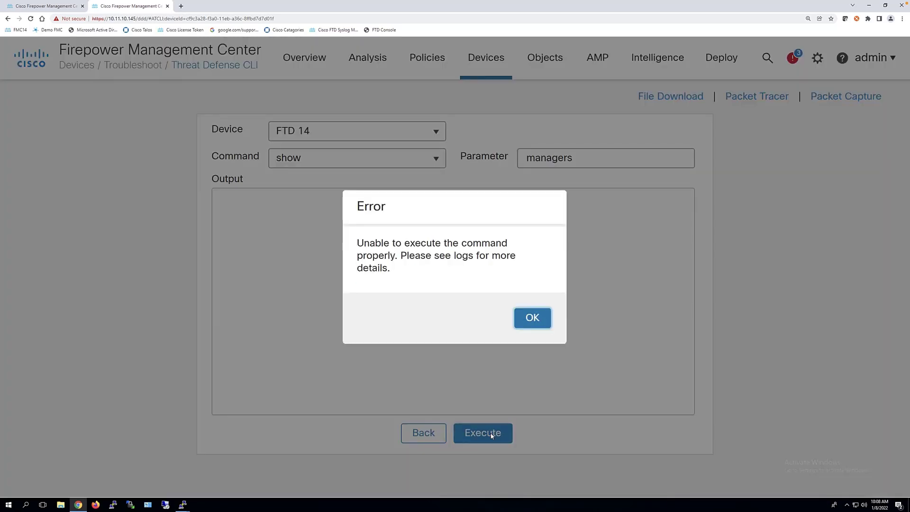
pyautogui.click(532, 323)
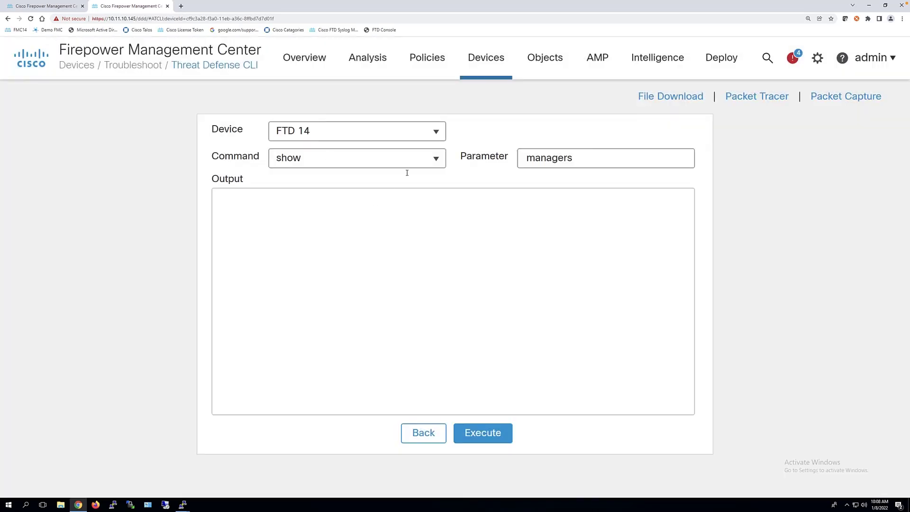
pyautogui.moveTo(581, 157); pyautogui.dragTo(495, 158)
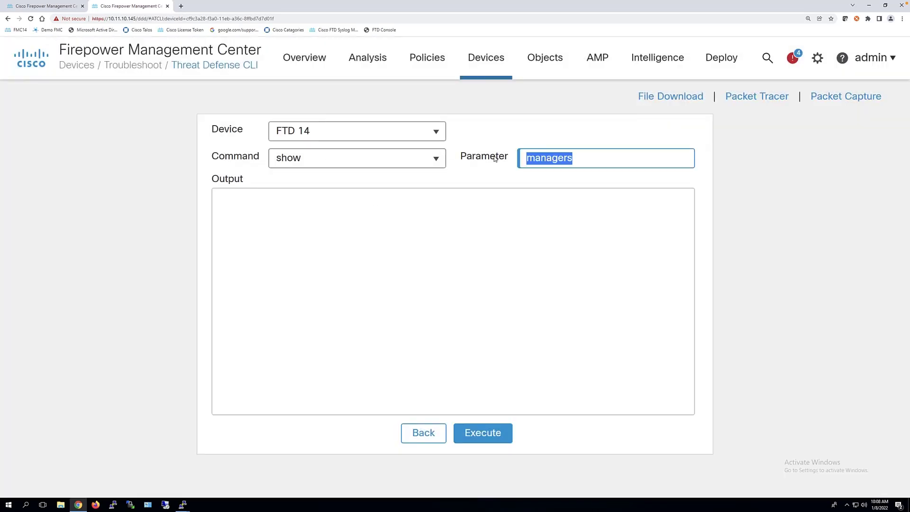
pyautogui.write('network')
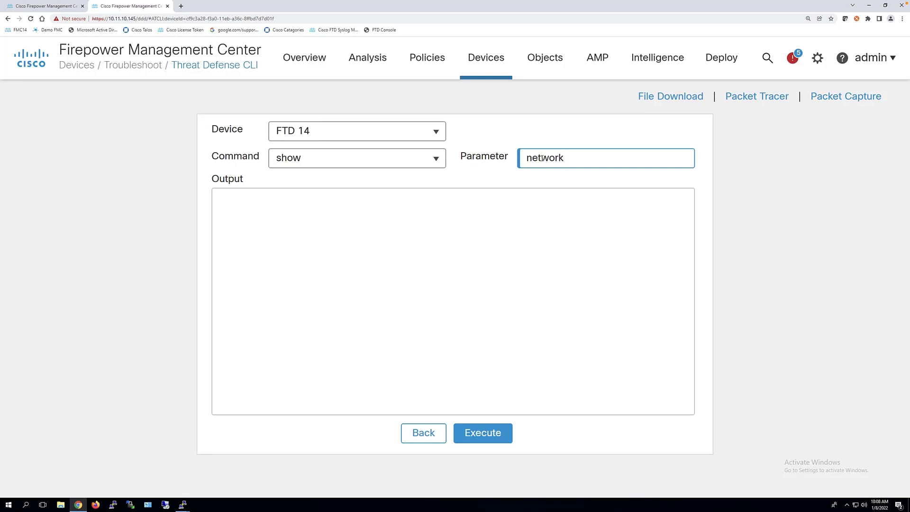
pyautogui.click(484, 433)
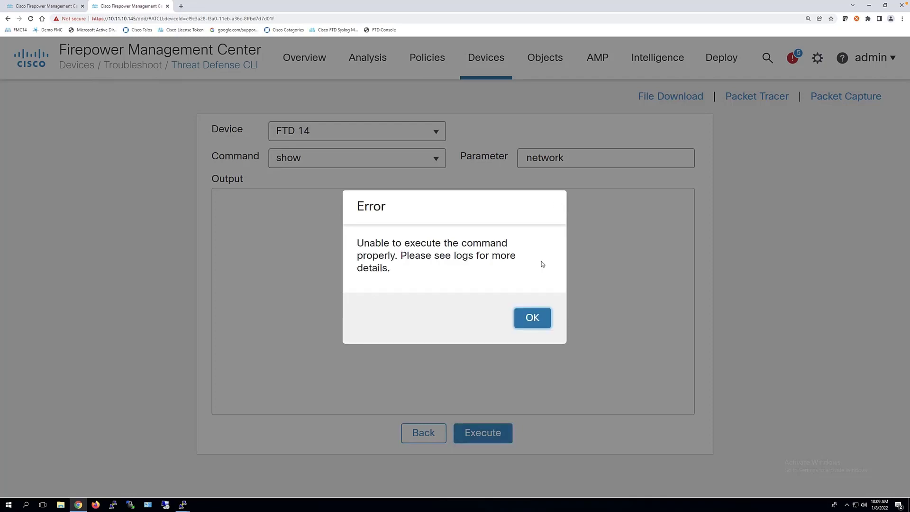
pyautogui.click(533, 318)
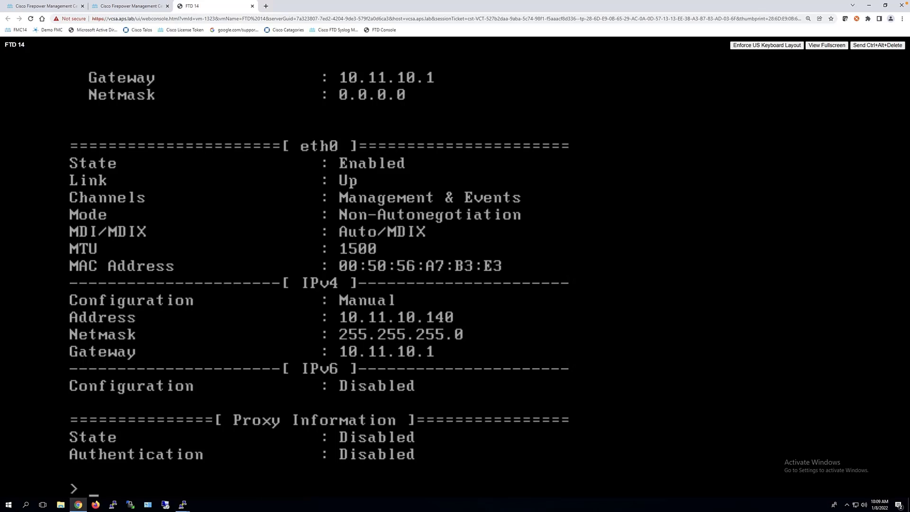
# At the FTD 14 console, run 'show network' (paging through) and 'show managers', then return to FMC.
pyautogui.write('show network')
pyautogui.press('Return')
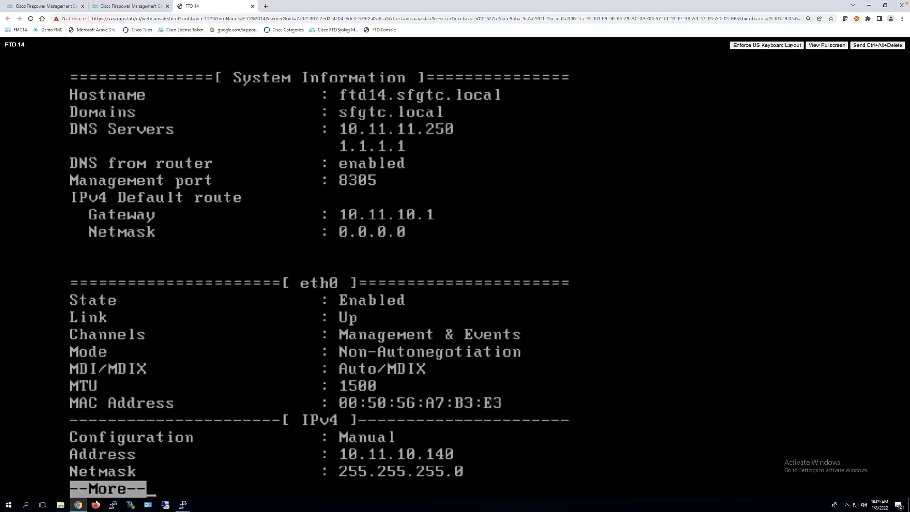
pyautogui.press('space')
pyautogui.write('show managers')
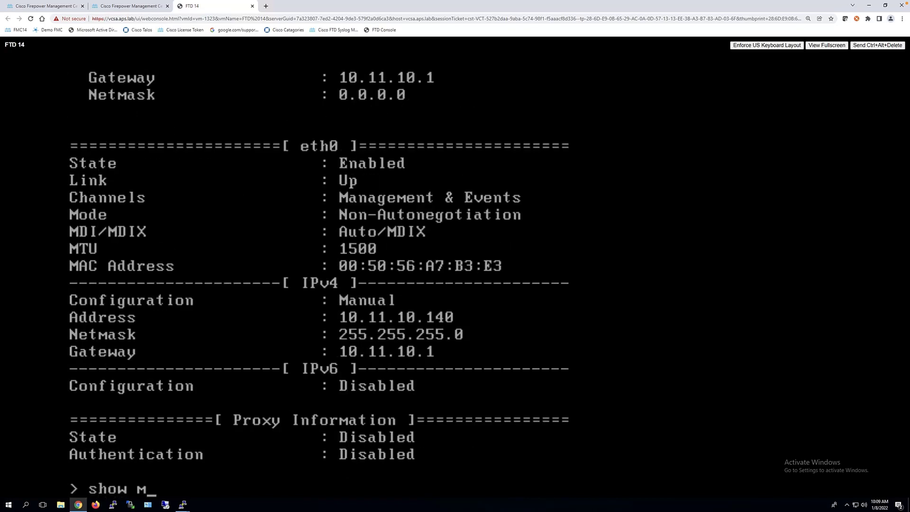
pyautogui.press('Return')
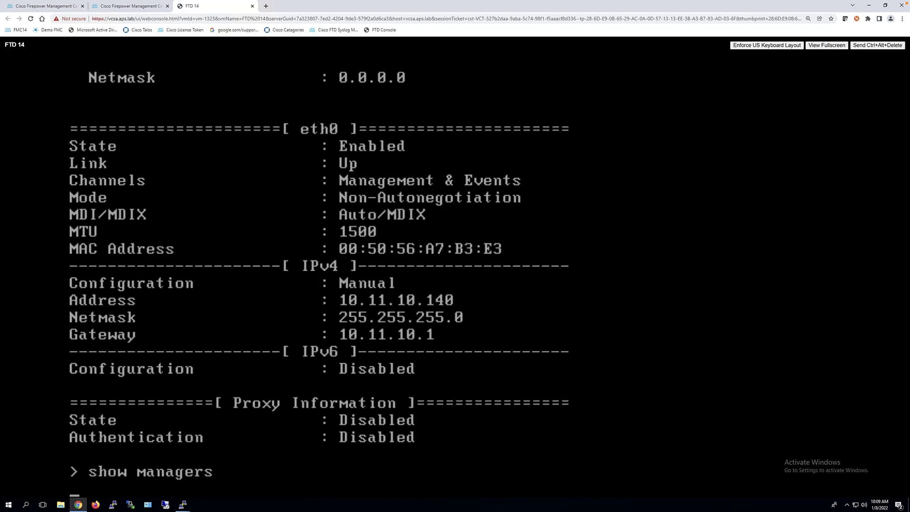
pyautogui.click(148, 10)
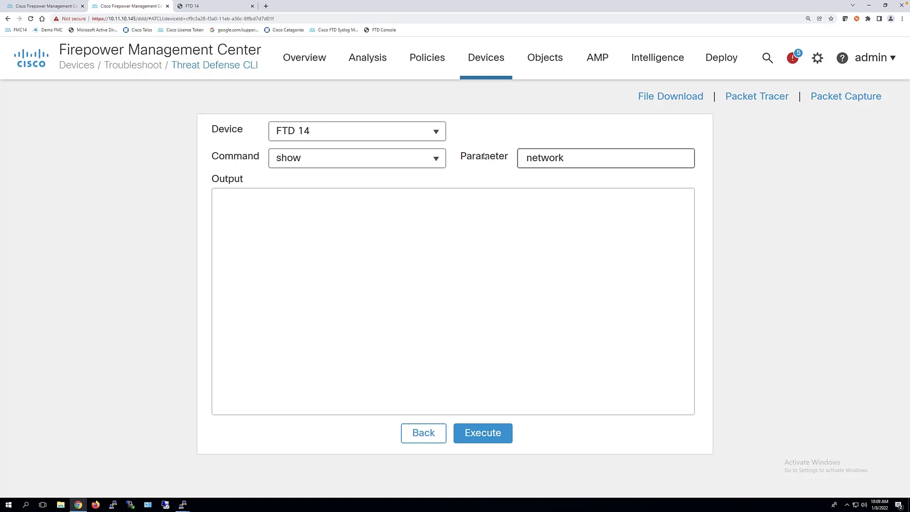
# On the FTD 14 console, enter 'system support diagnostic-cli' and enable mode with an empty password.
pyautogui.click(222, 9)
pyautogui.write('system support diagnostic-cli')
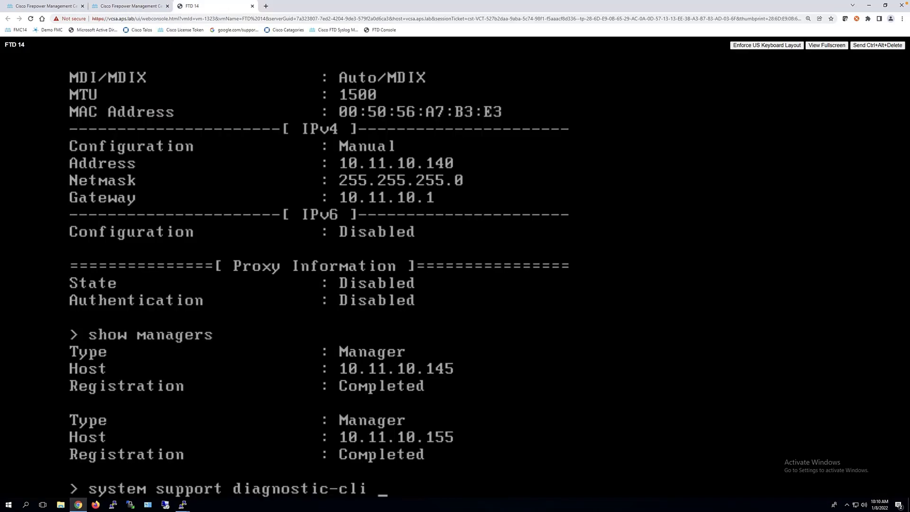
pyautogui.press('Return')
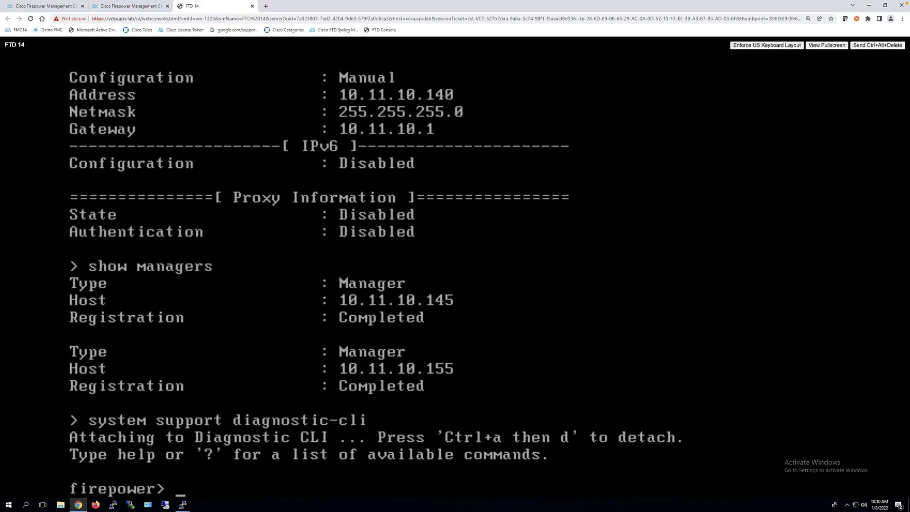
pyautogui.write('en')
pyautogui.press('Return')
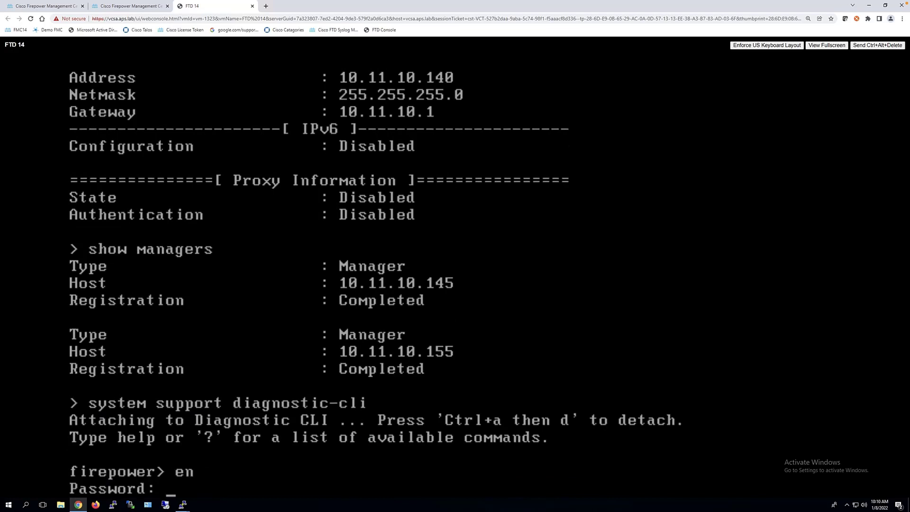
pyautogui.press('Return')
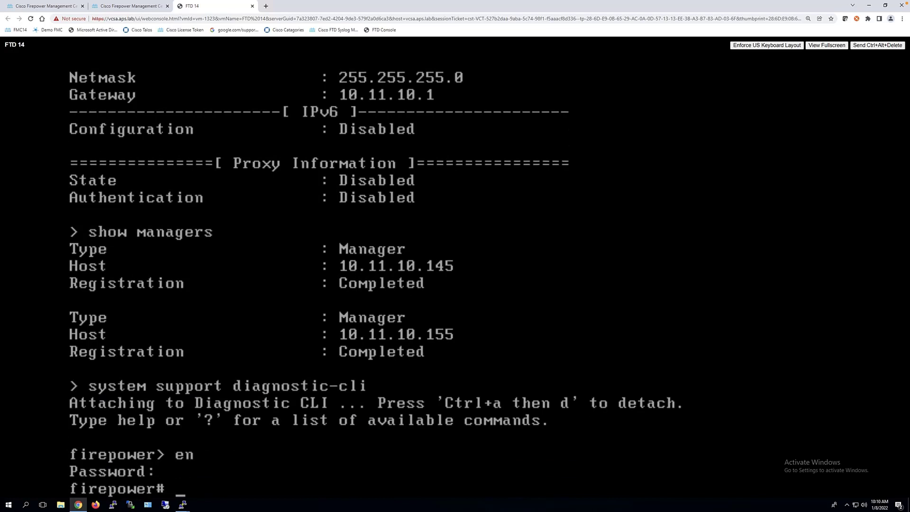
# Set 'term pager 90' and display the running configuration with 'show run'.
pyautogui.write('term pager 90')
pyautogui.press('Return')
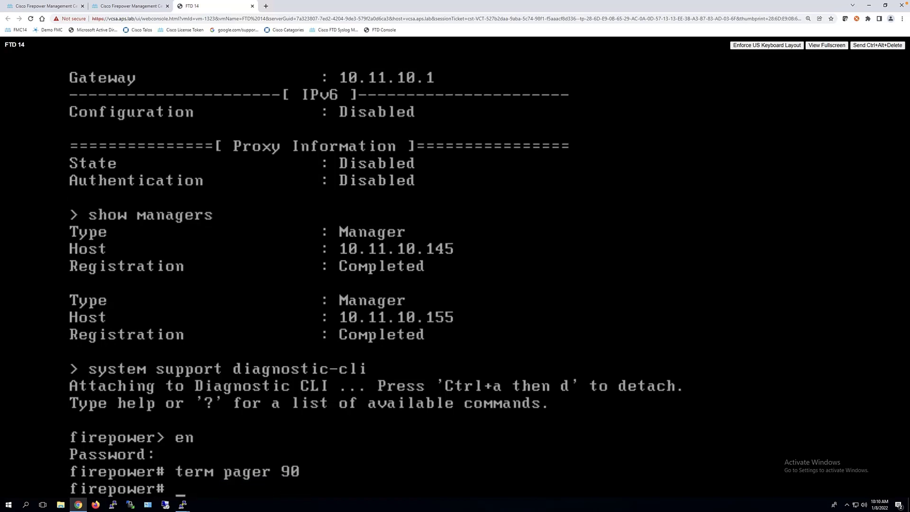
pyautogui.write('show run')
pyautogui.press('Return')
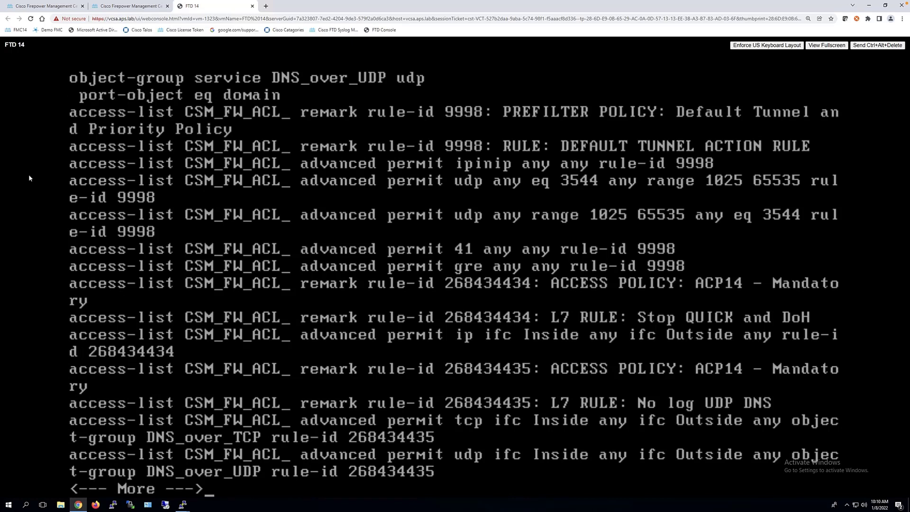
# Switch to the second Firepower Management Center tab, back on FTD 14's Threat Defense CLI page with show network.
pyautogui.click(157, 6)
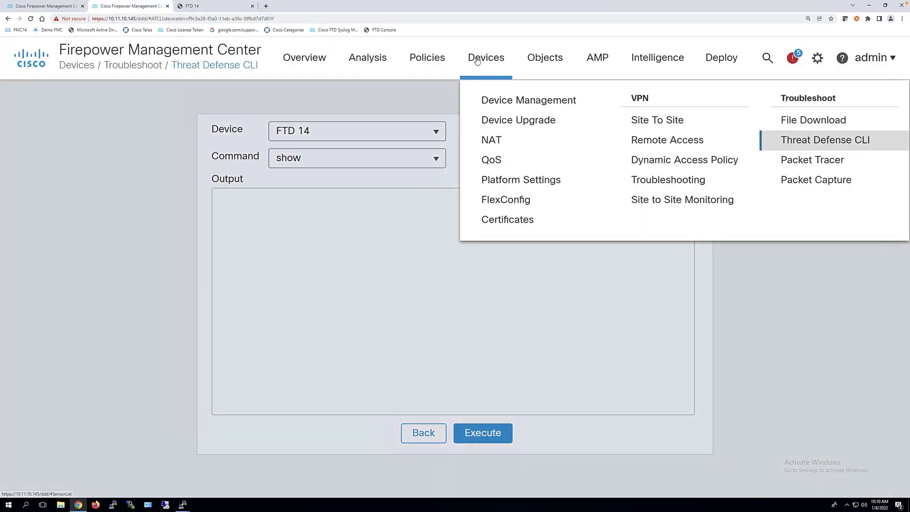
pyautogui.moveTo(427, 57)
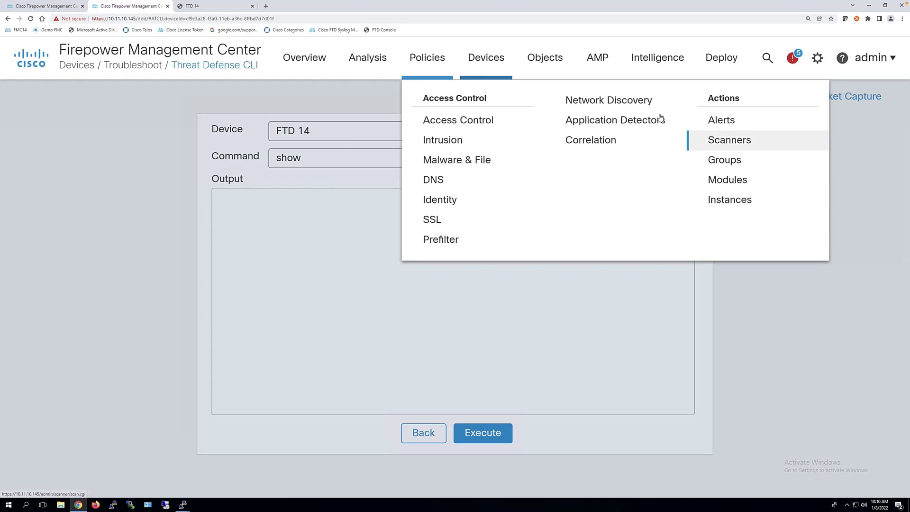
pyautogui.moveTo(488, 60)
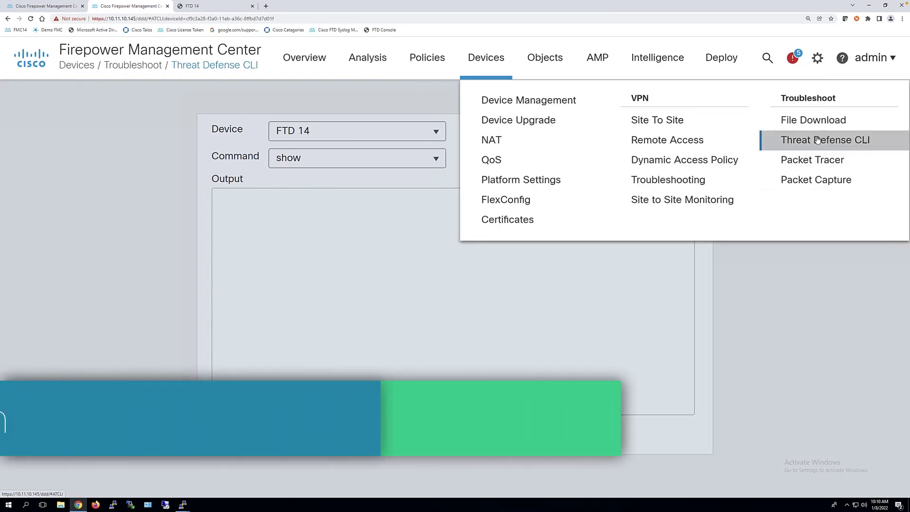